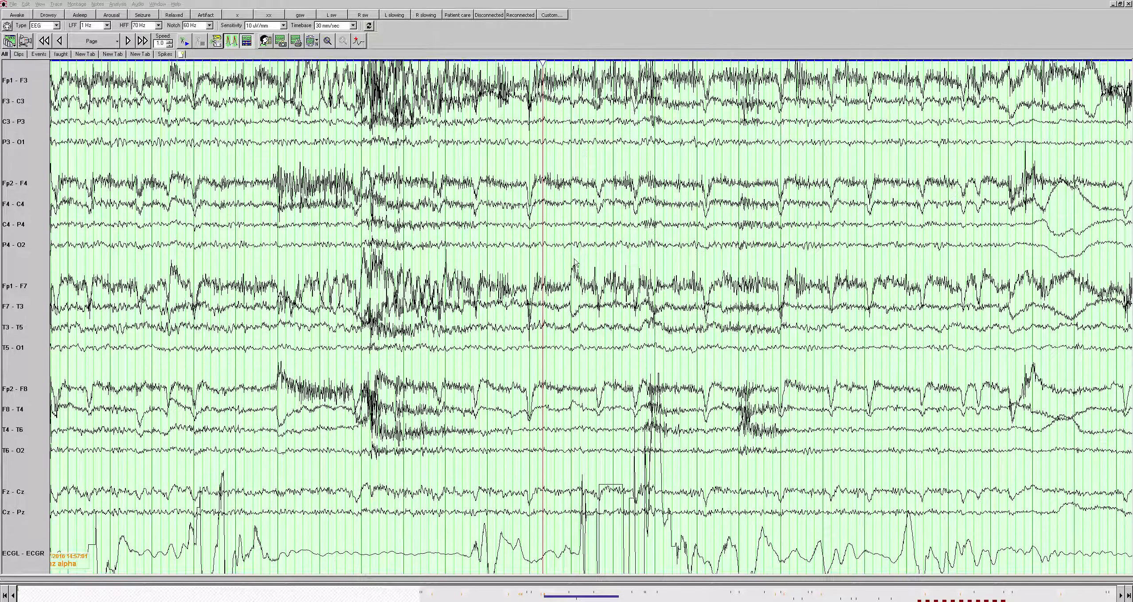
Page the bipolar EEG forward to the page annotated 9Hz PDR
click(575, 262)
key(Page_Down)
key(Page_Down)
key(Page_Down)
key(Page_Down)
key(Page_Down)
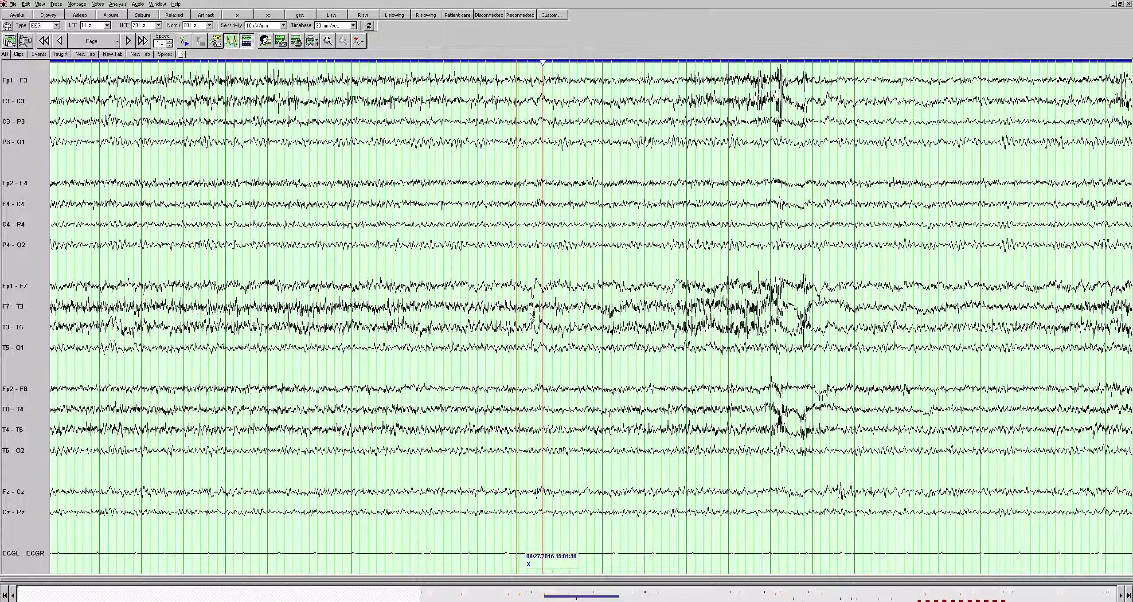
Display the 15:01:36 page in the TEC Average Ref montage
right_click(570, 311)
click(596, 255)
right_click(570, 310)
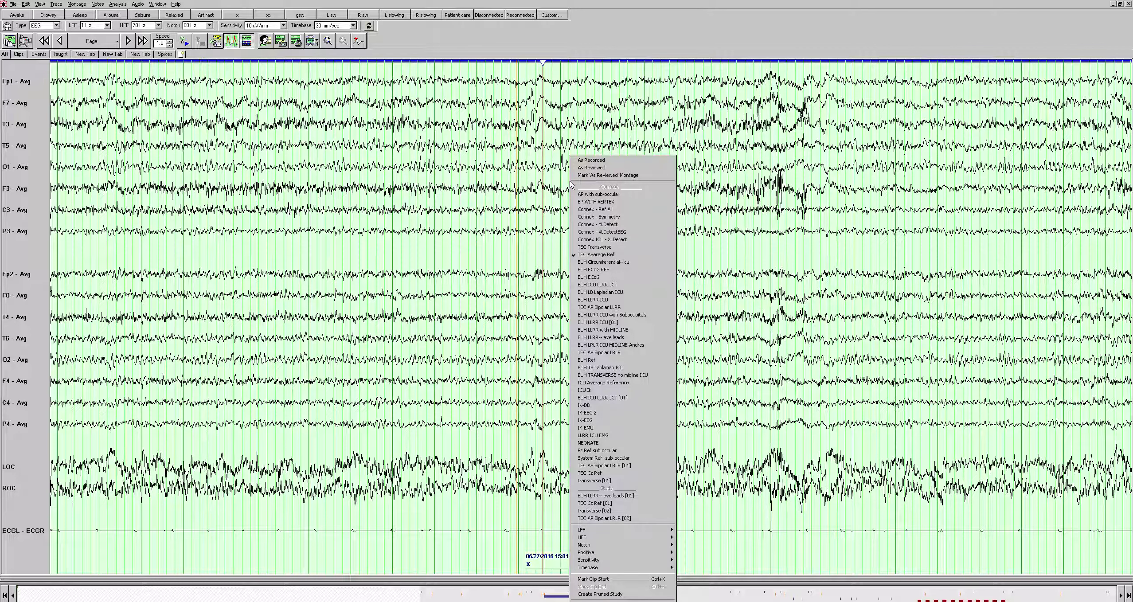
Switch to the EUH LRLR ICU MIDLINE montage to restore the bipolar chains
click(629, 346)
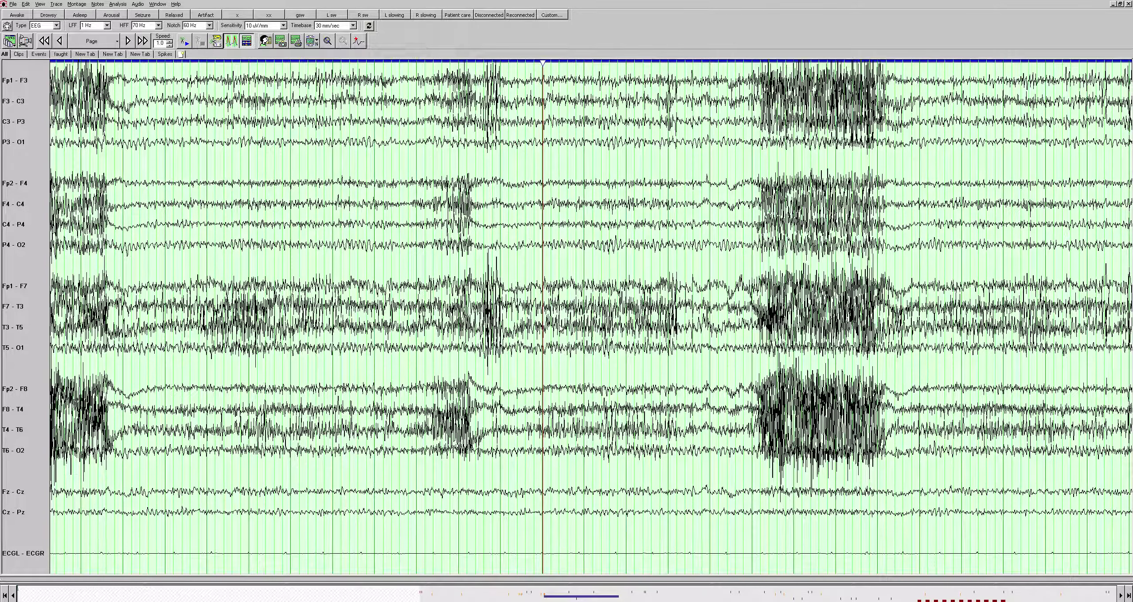
Page past HV End to the 15:09 LT slow page and switch to the referential F7-sF7 montage
key(Page_Down)
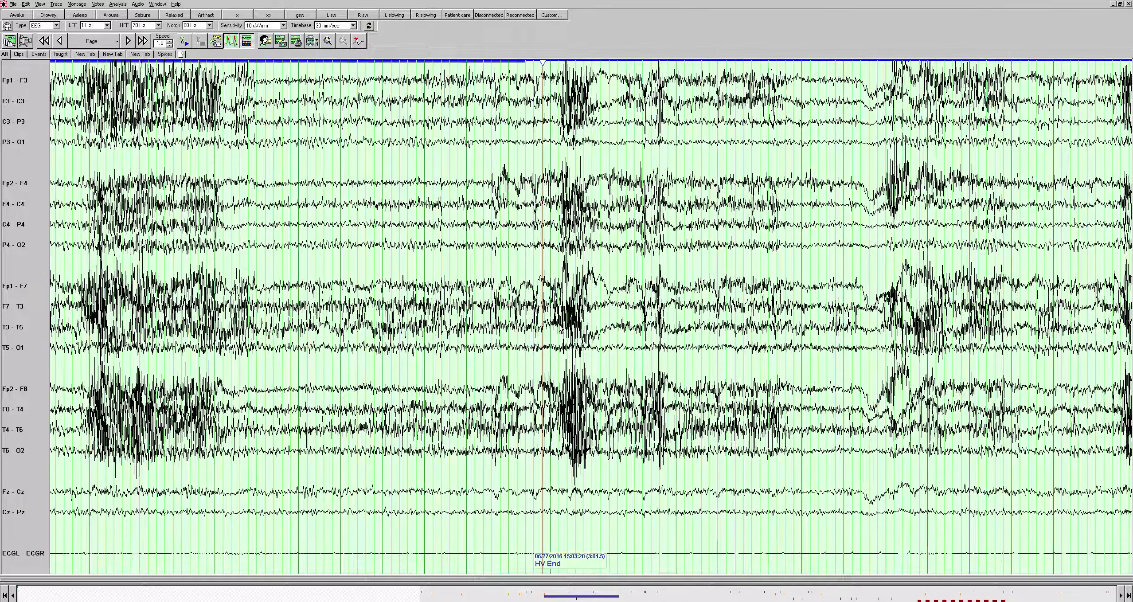
key(Page_Down)
key(Page_Down)
key(Page_Down)
key(Page_Down)
key(Page_Down)
key(Page_Down)
key(Page_Down)
key(Page_Down)
key(Page_Down)
key(Page_Down)
key(Page_Down)
key(Page_Down)
key(Page_Down)
key(Page_Down)
key(Page_Down)
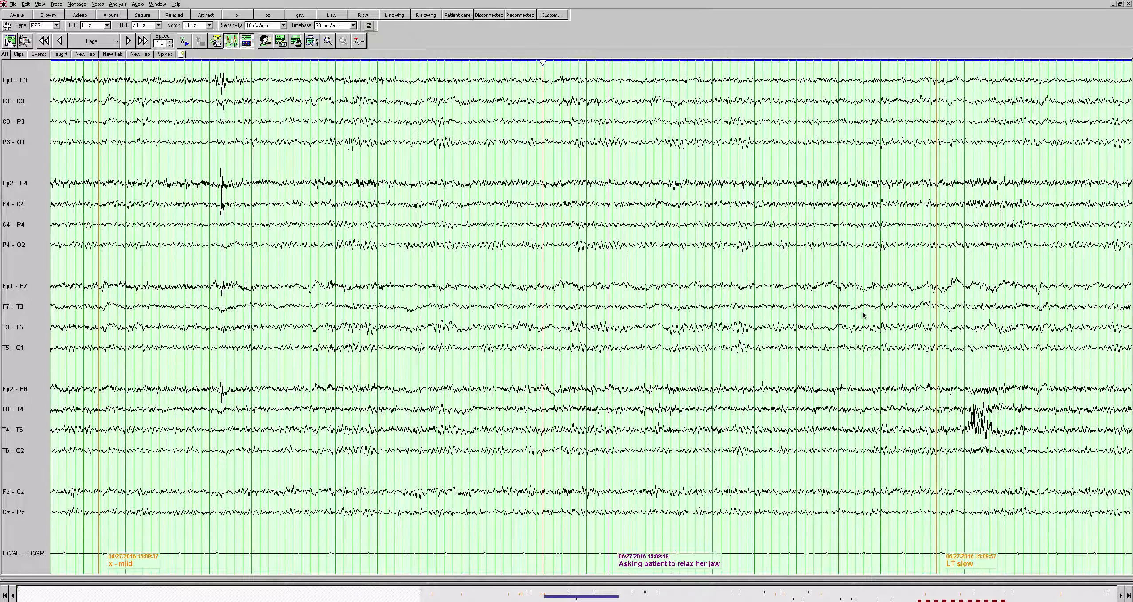
click(77, 4)
click(74, 95)
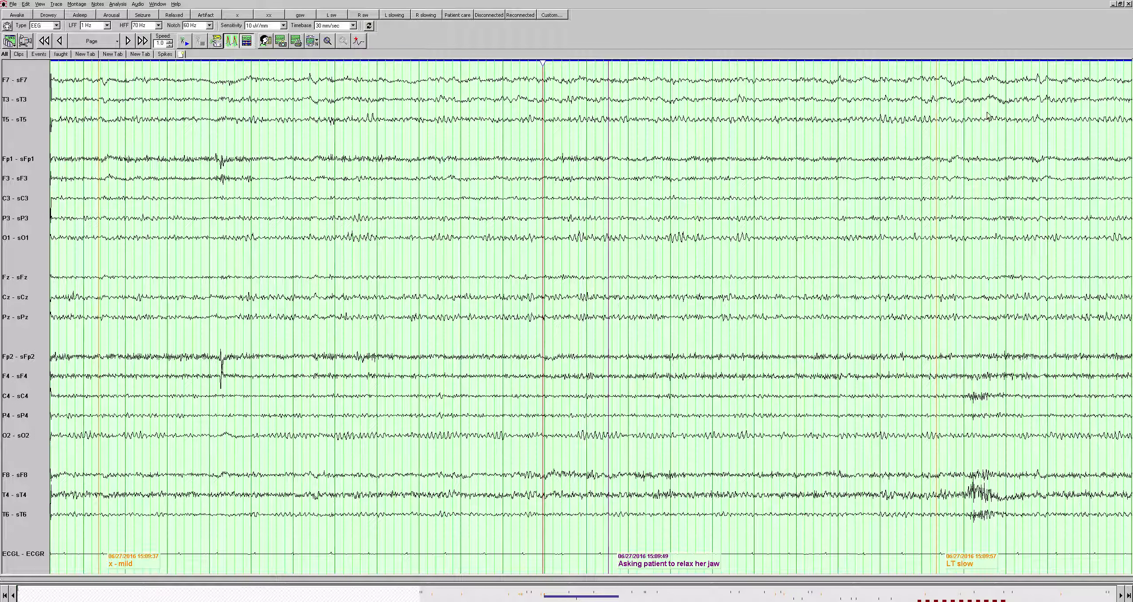
Page through 15:10 to 15:12:51 in the bipolar Fp1-F3 montage
key(Page_Down)
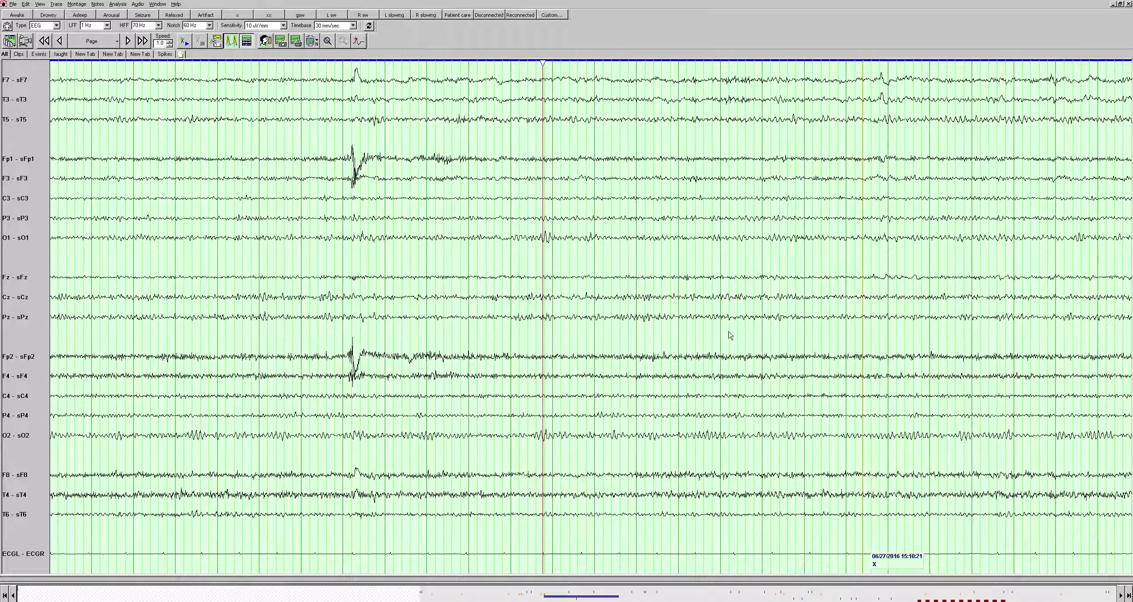
scroll(730, 335, down, 1)
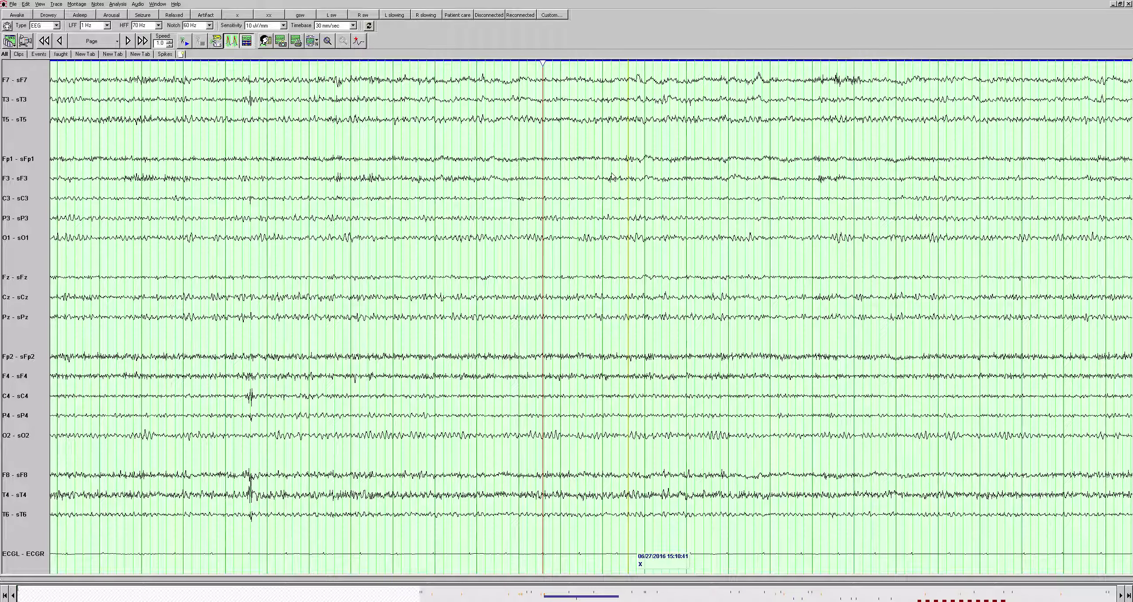
key(Page_Down)
key(Page_Down)
key(Page_Down)
key(Page_Down)
key(Page_Down)
key(Page_Down)
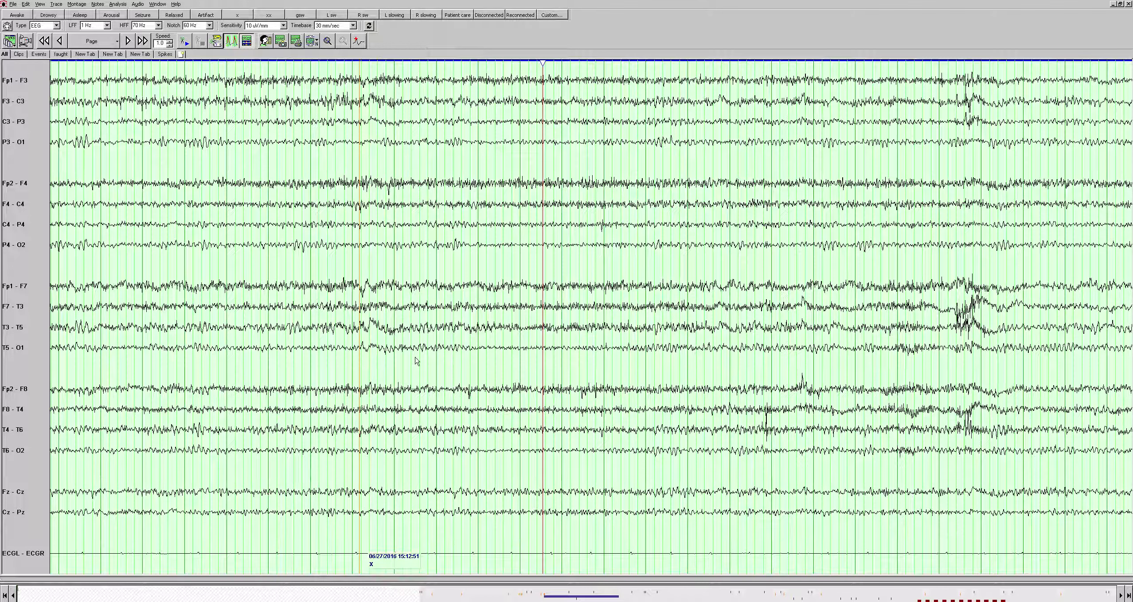
Advance a page and set the traces to the bipolar left-right montage
key(Page_Down)
key(Page_Down)
key(Page_Down)
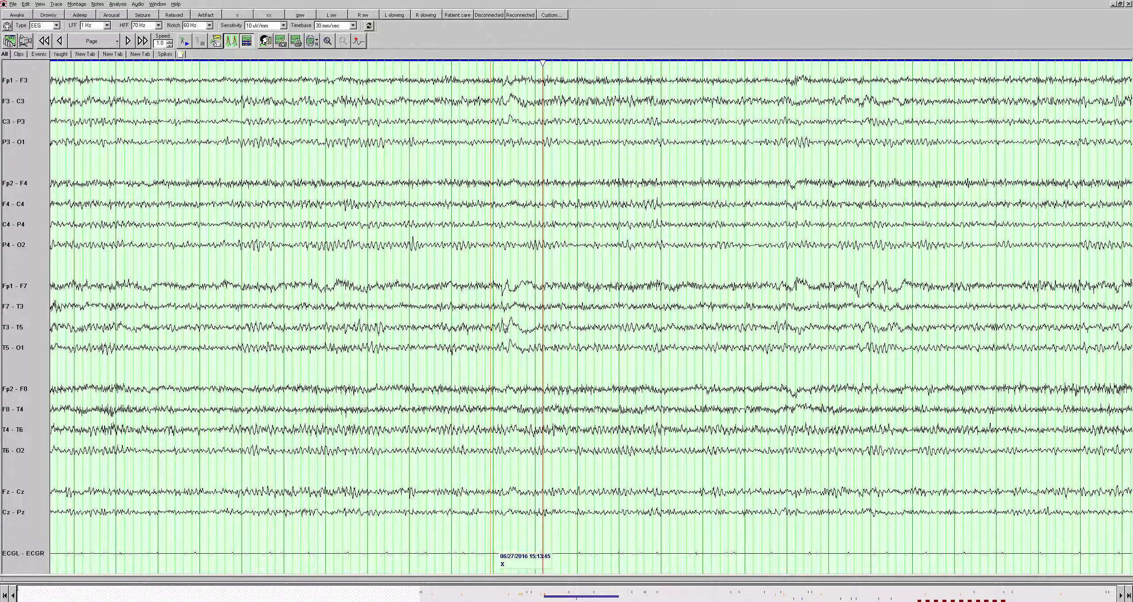
key(ctrl+m)
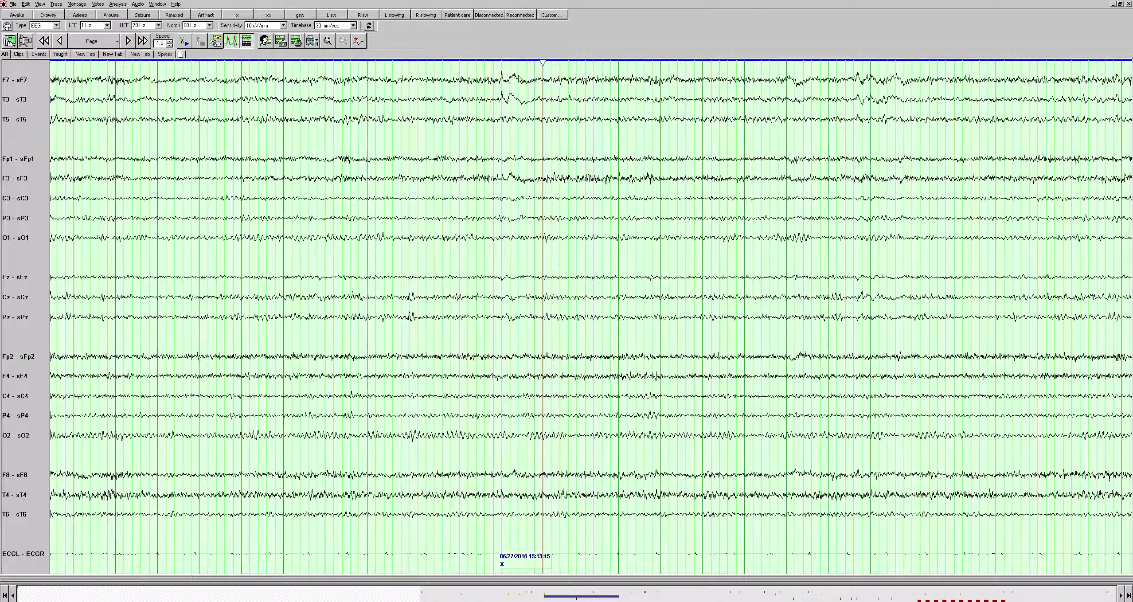
right_click(591, 165)
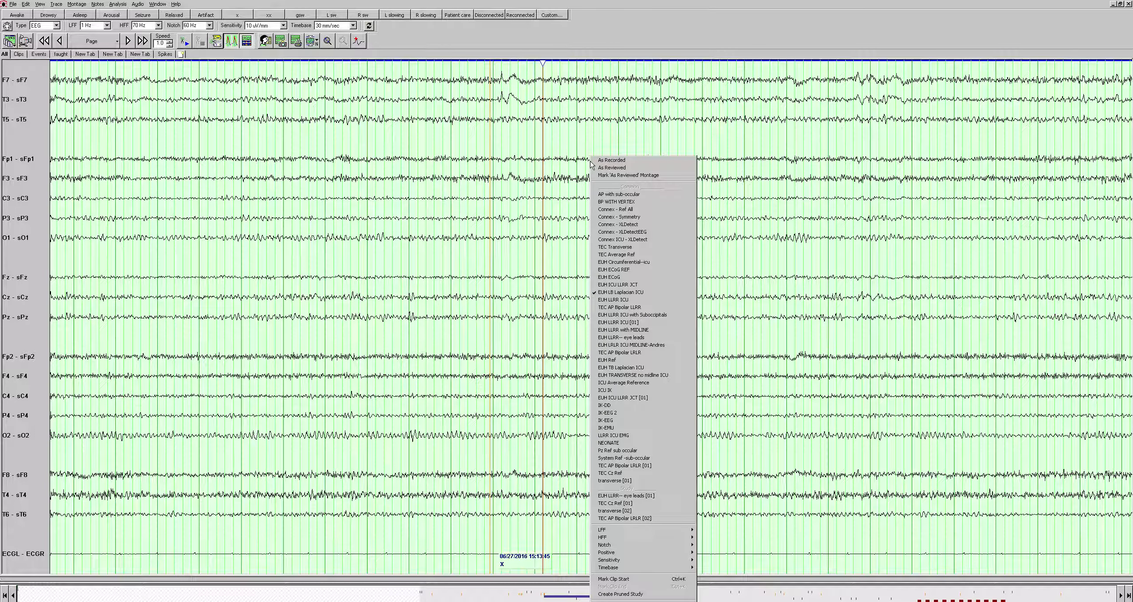
click(619, 352)
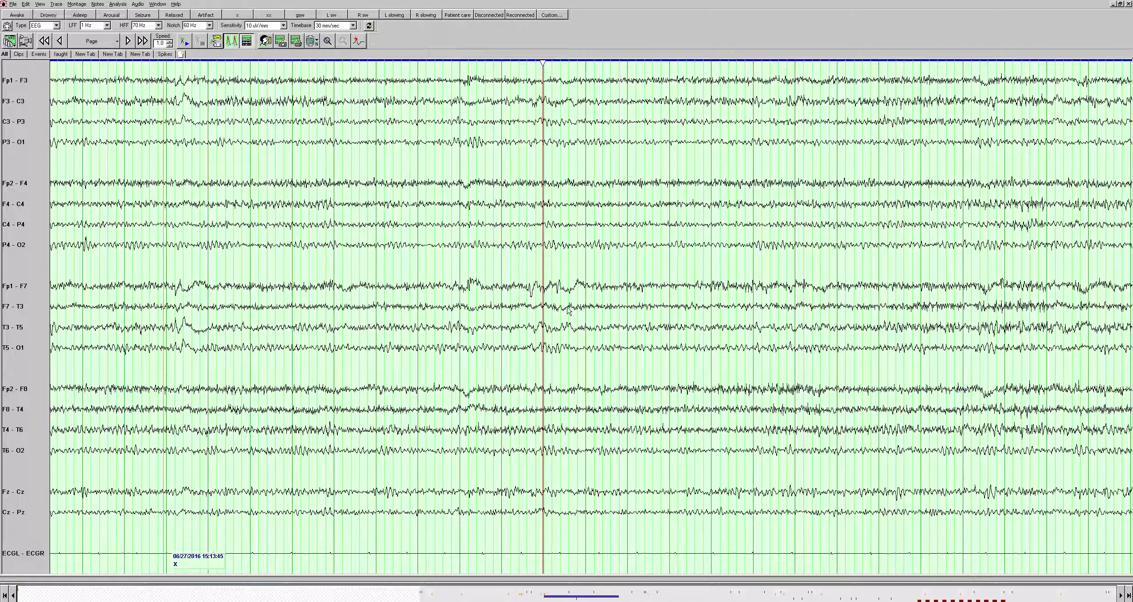
Page forward three times to the 15:15:38 page marked LT slow
key(Page_Down)
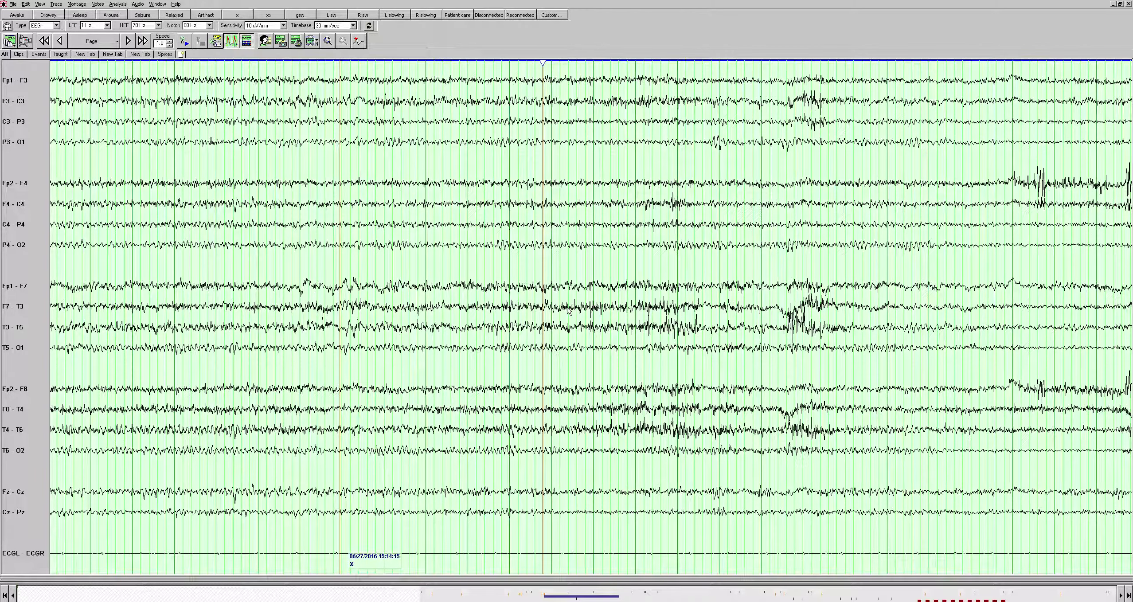
key(Page_Down)
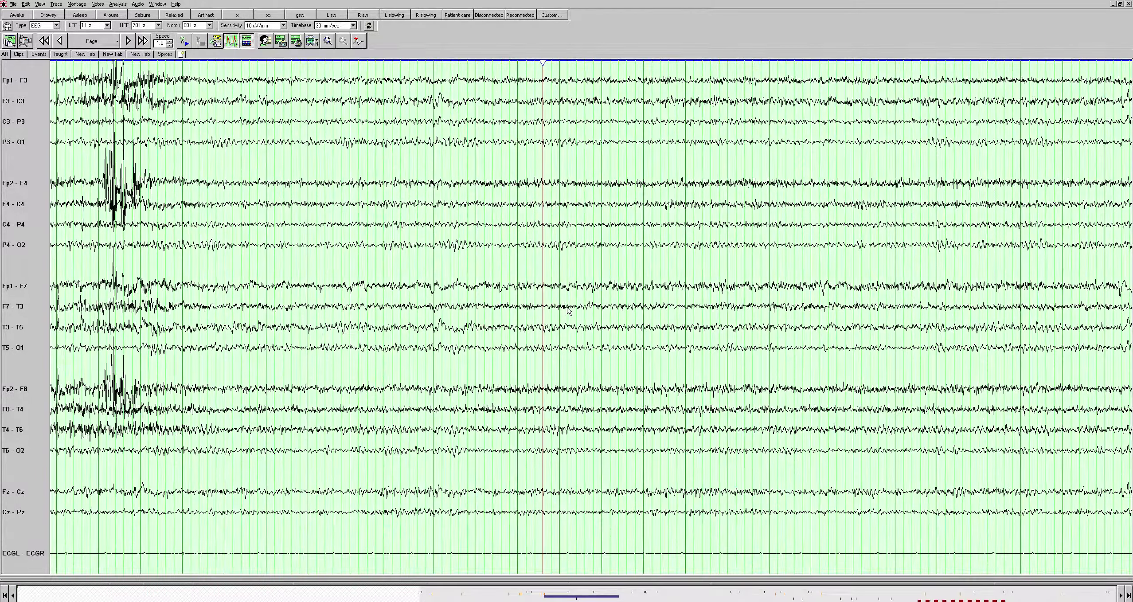
key(Page_Down)
key(Page_Down)
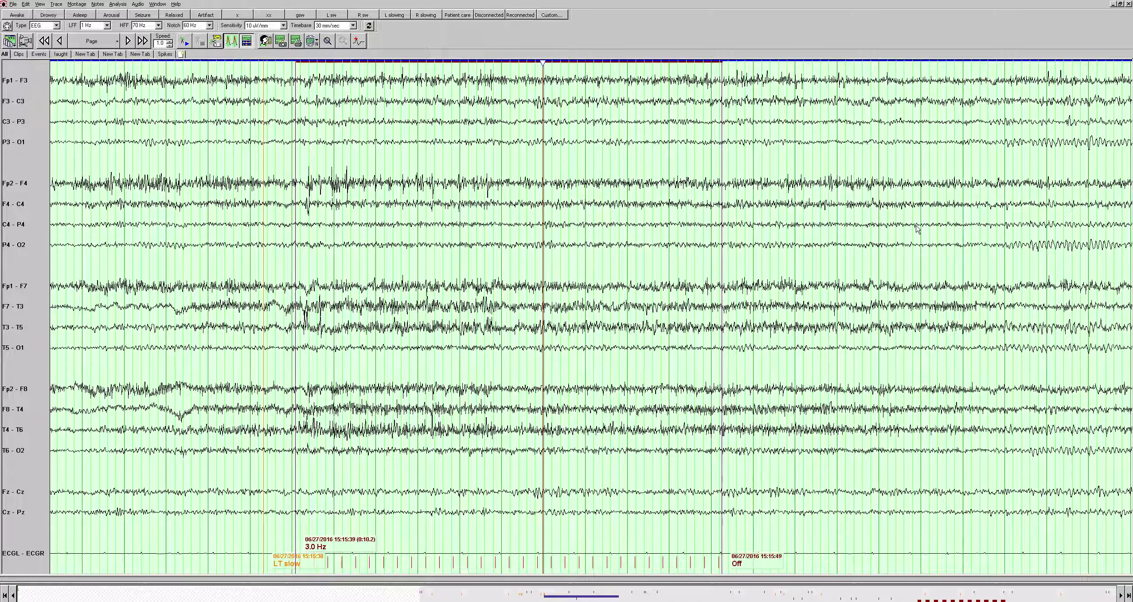
Page three times past LT slow to the 15:18:11 page with the 19.0 Hz photic mark
key(Page_Down)
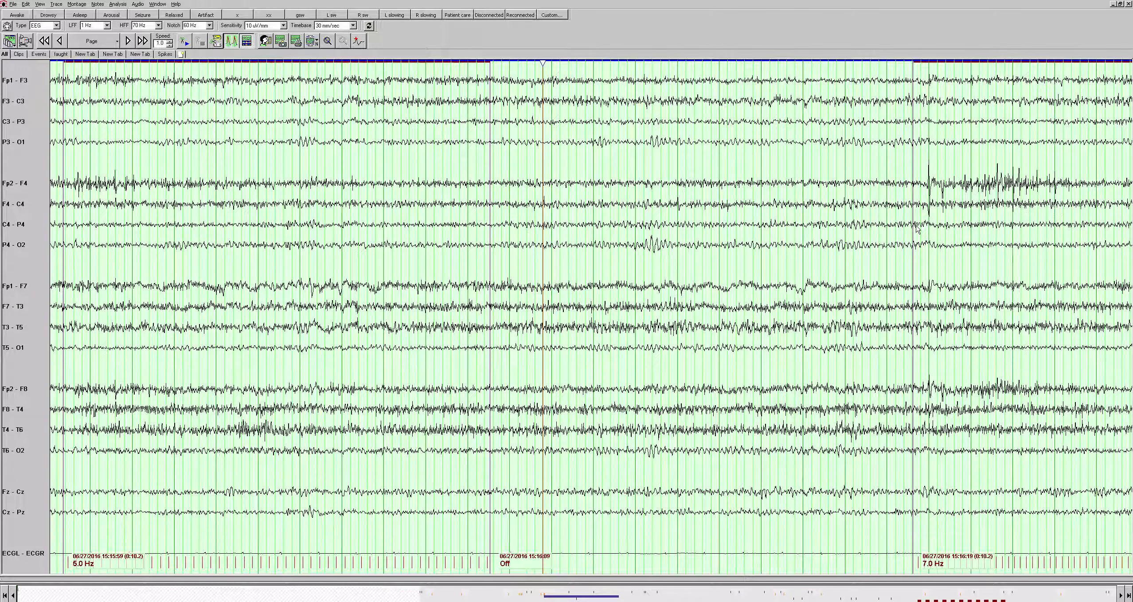
key(Page_Down)
key(Page_Down)
key(Page_Down)
key(Page_Down)
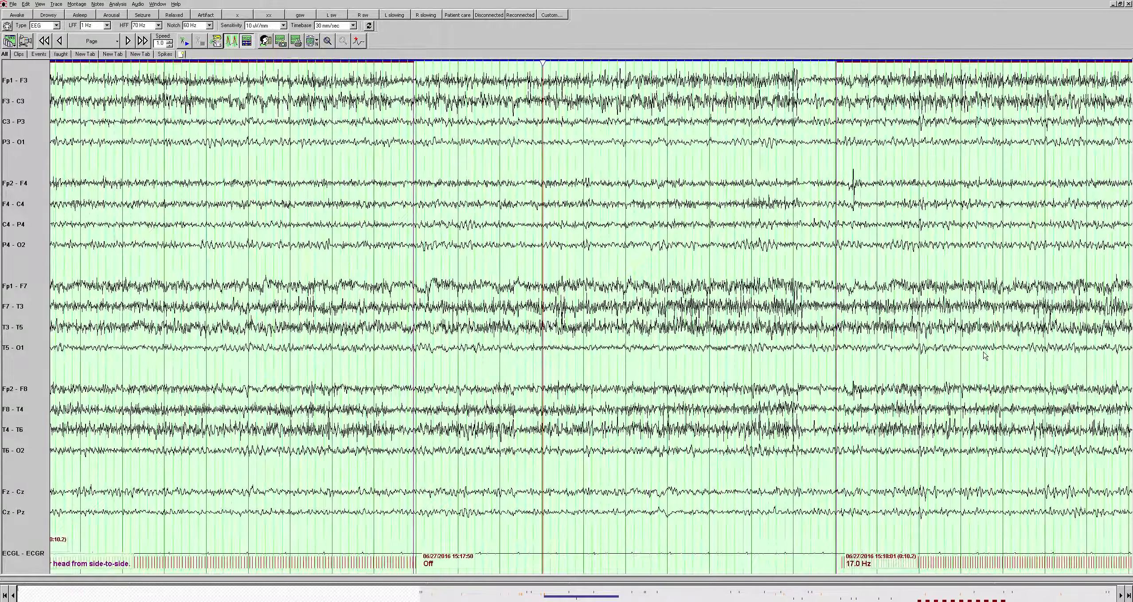
key(Page_Down)
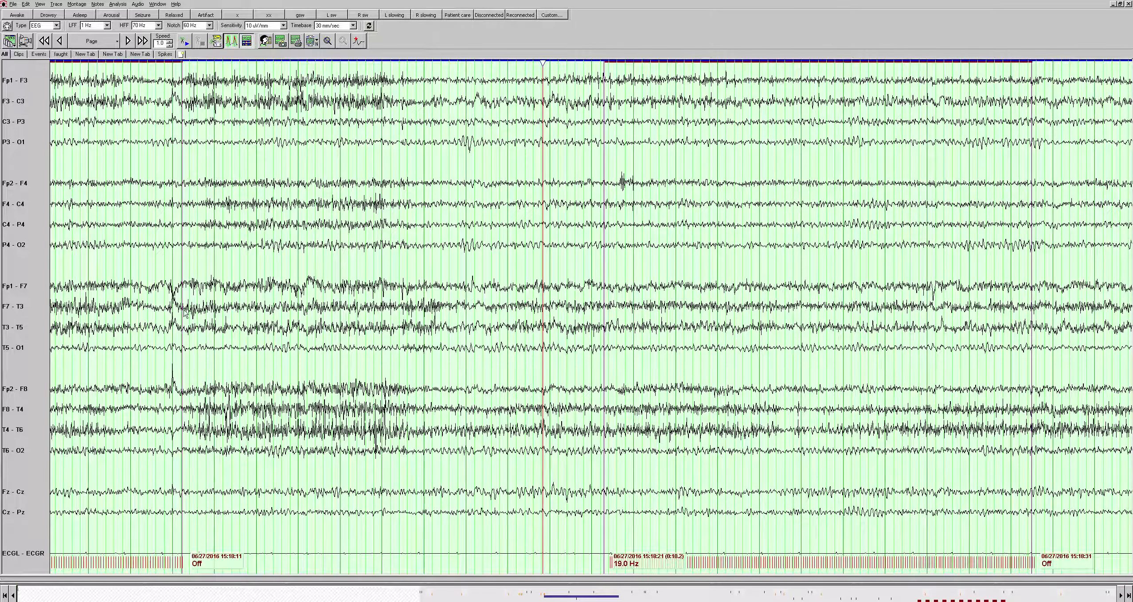
Advance one more page toward the 'x - good example' annotation
key(Page_Down)
key(Page_Down)
key(Page_Down)
key(Page_Down)
key(Page_Down)
key(Page_Down)
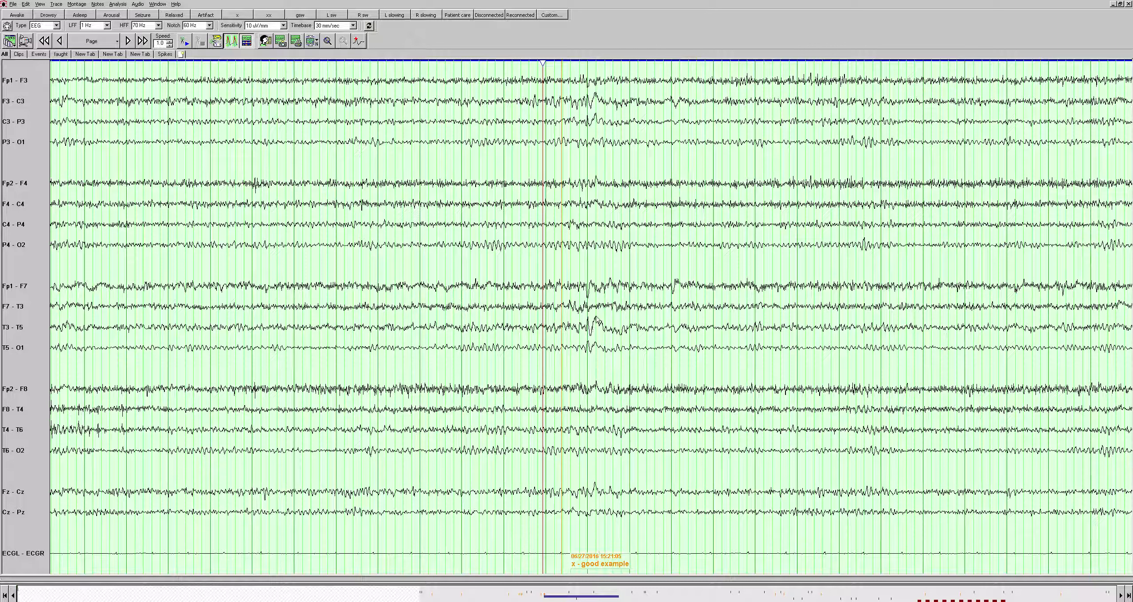
View the discharge in the sphenoidal montage, then switch back to the bipolar Fp1-F3 montage
right_click(646, 320)
click(692, 295)
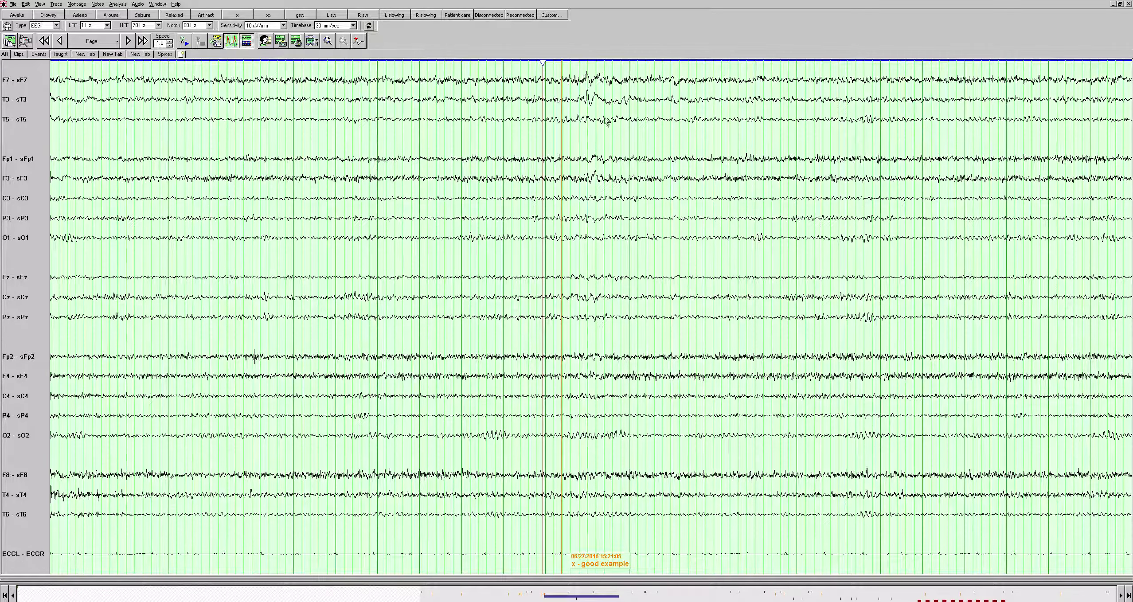
right_click(575, 183)
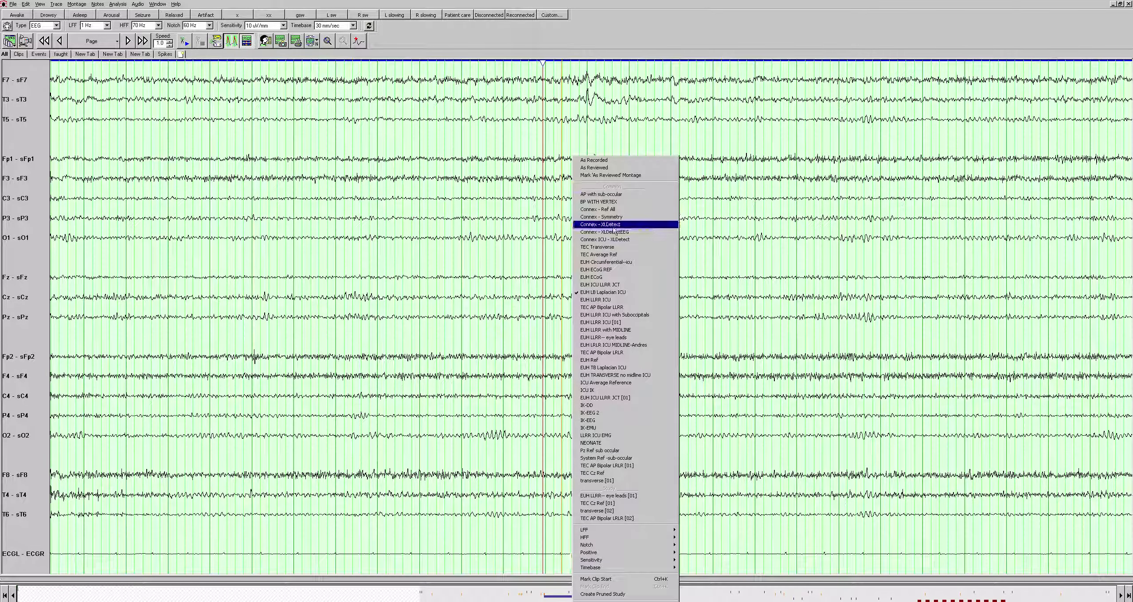
click(616, 345)
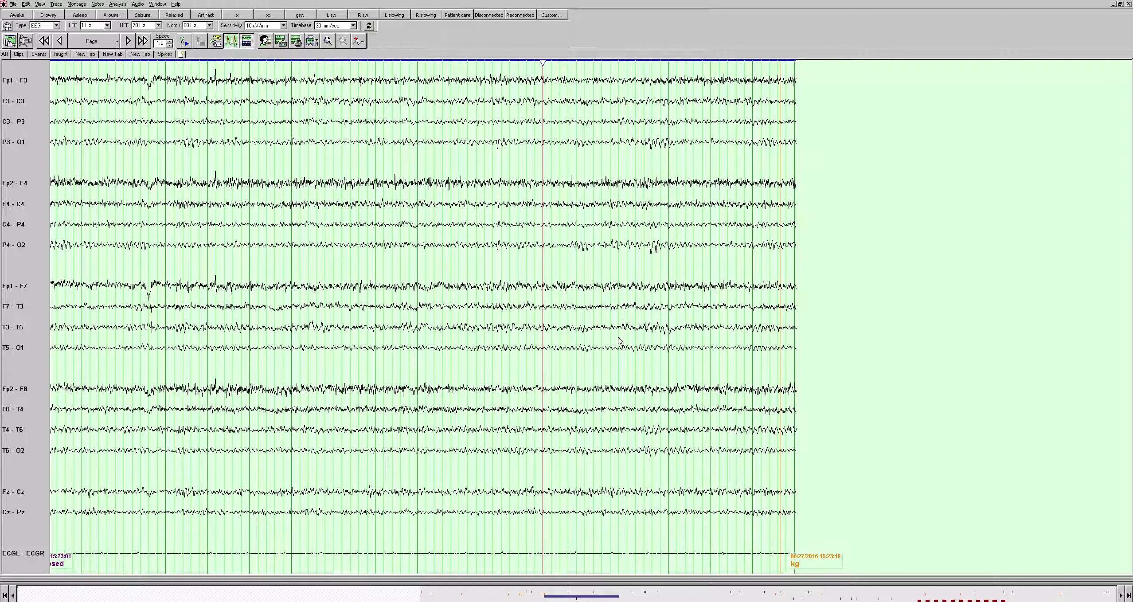